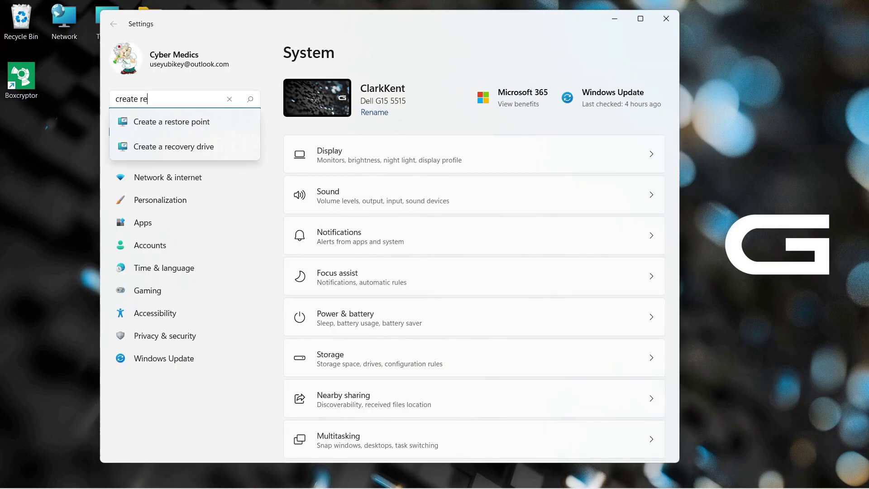
Step: Attempt to create a restore point, which fails with a shadow copy provider error
click(186, 134)
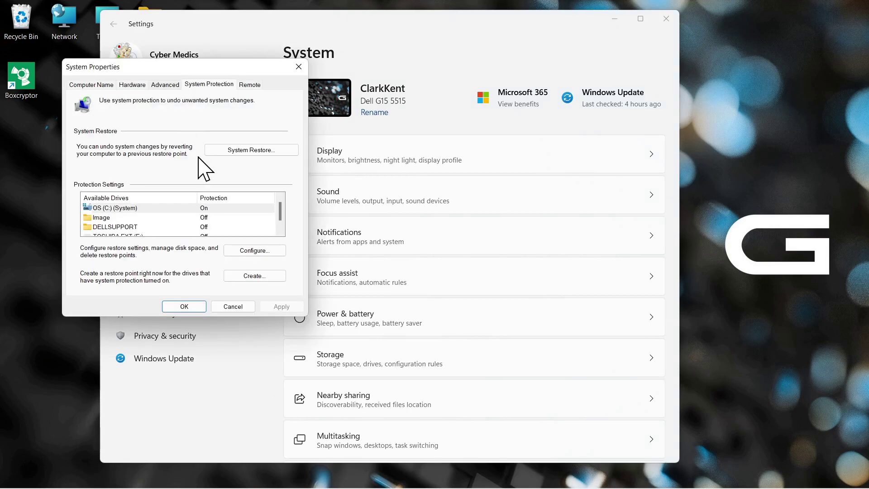
click(256, 277)
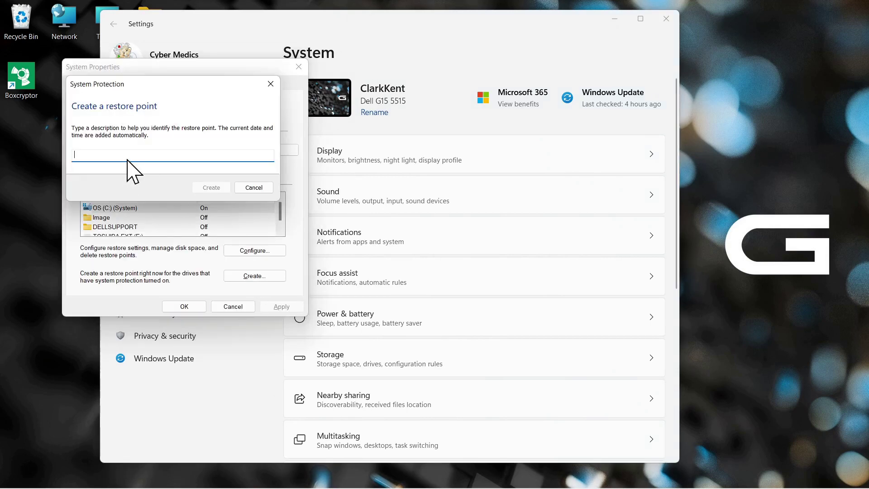
text(05Jun2022 Before Registery Change)
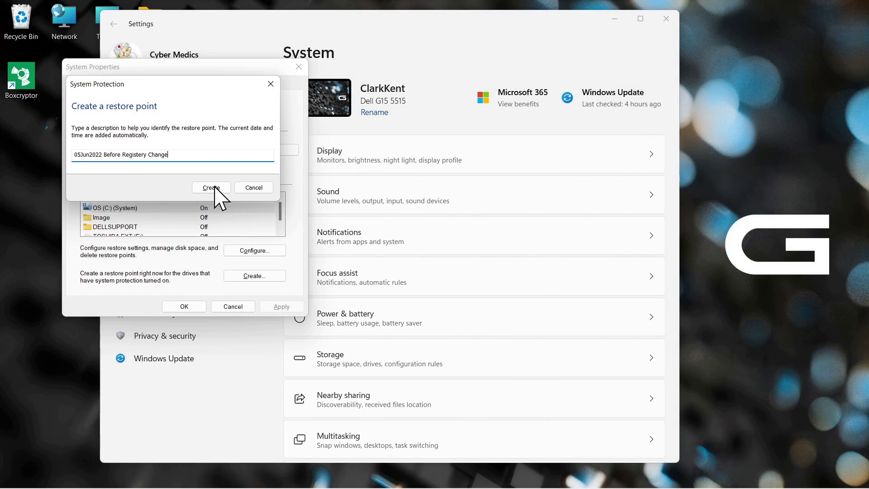
click(212, 188)
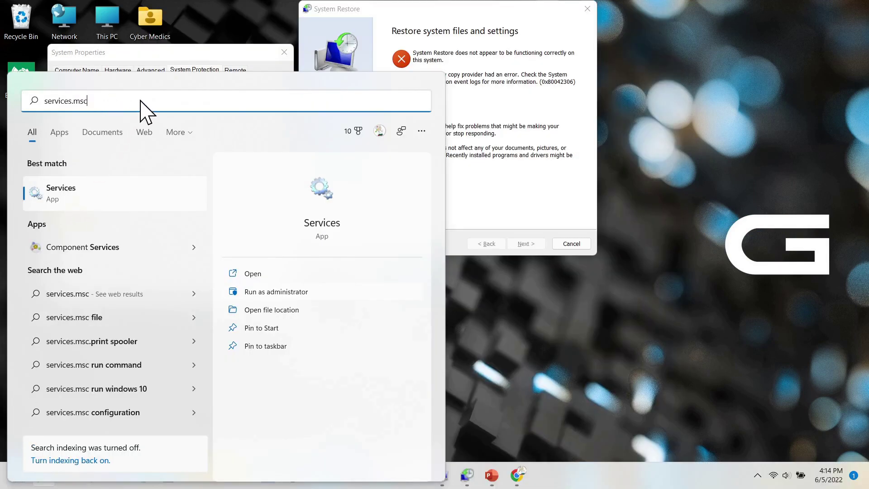
Step: Launch Services as administrator and set Volume Shadow Copy to Automatic startup and start it
click(274, 297)
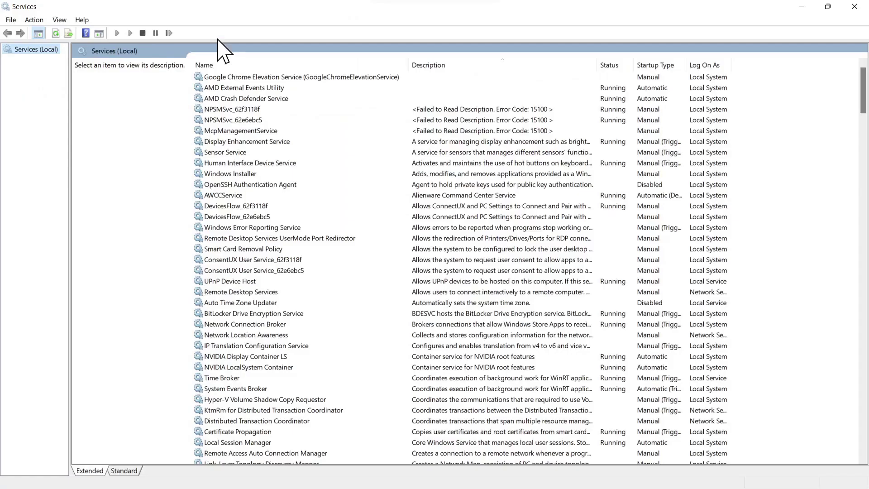
click(204, 66)
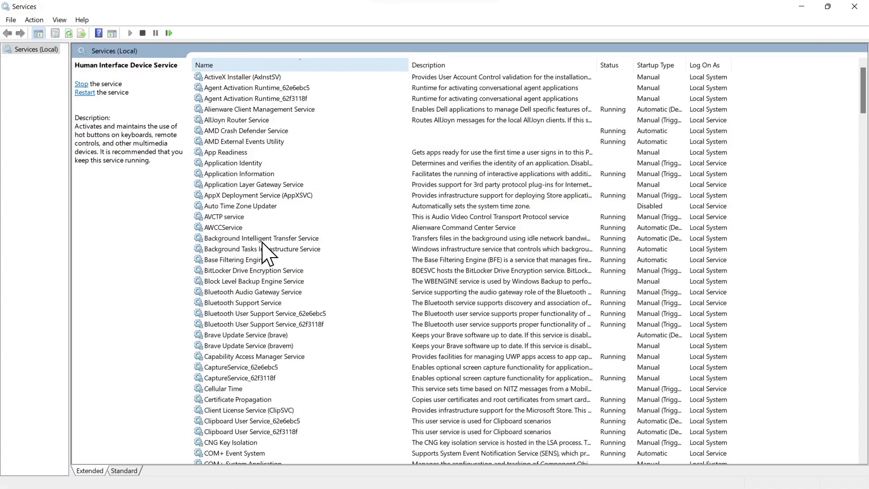
text(vo)
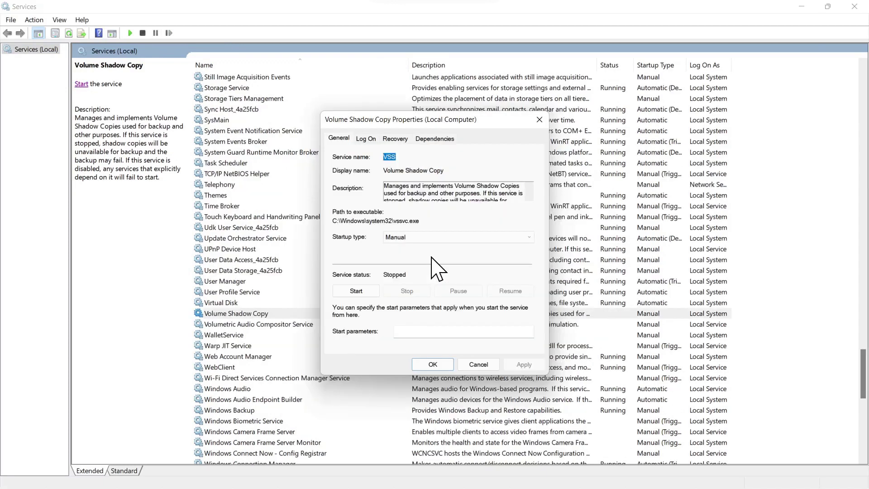
click(431, 237)
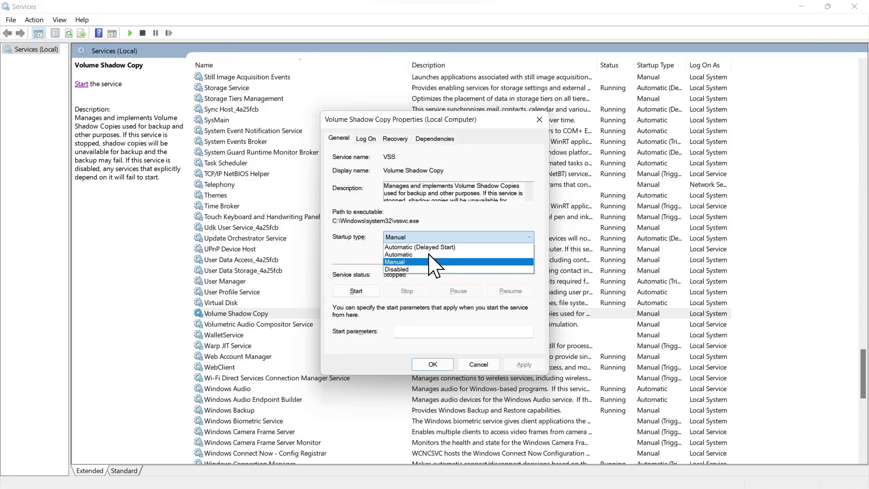
click(400, 254)
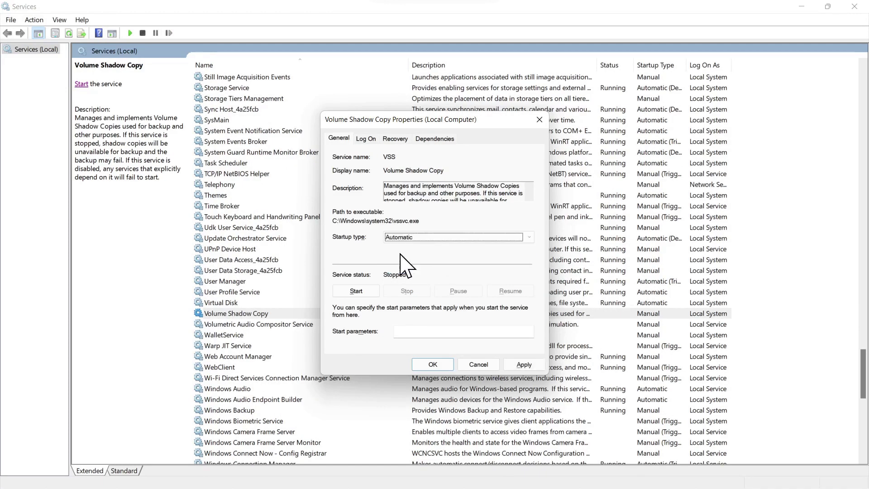
click(356, 292)
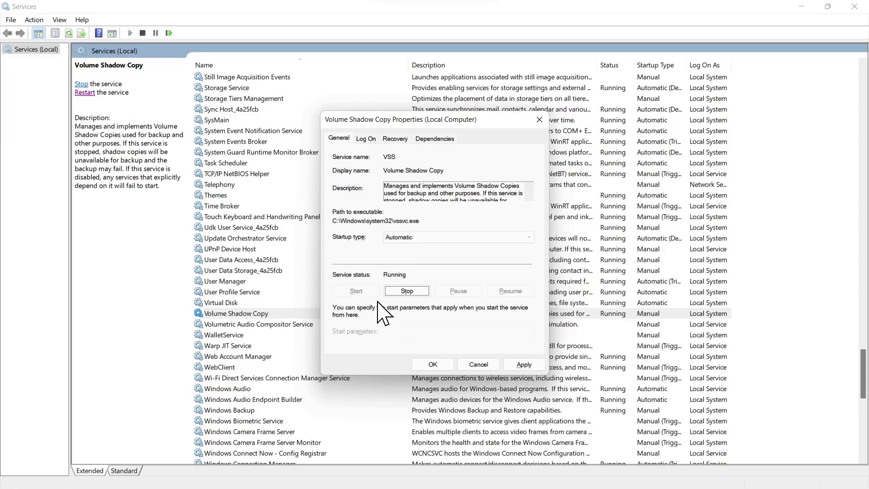
click(523, 365)
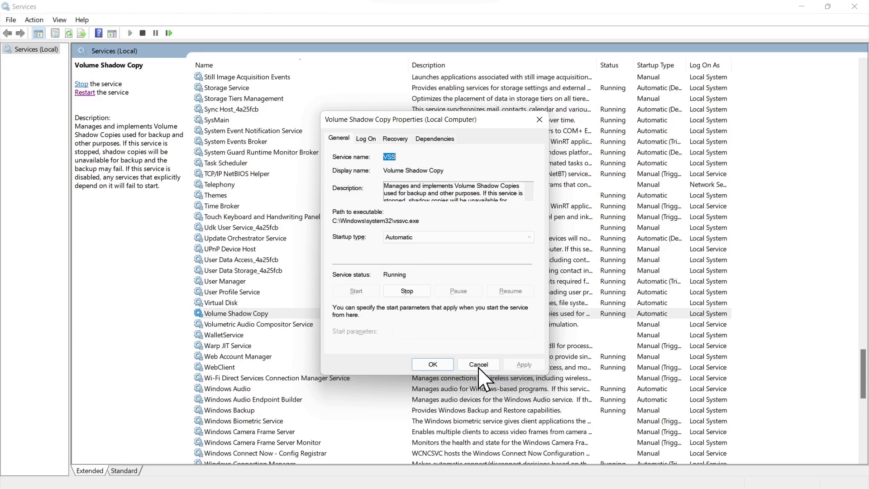
click(432, 365)
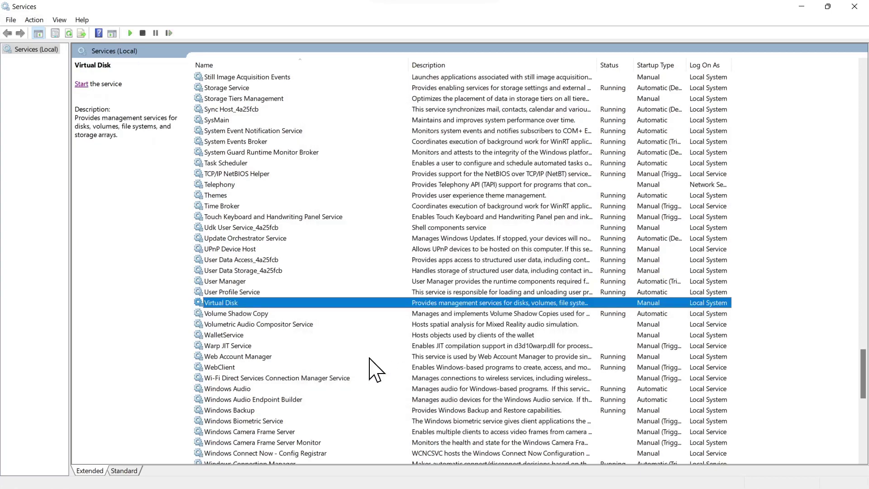
Step: Set the Virtual Disk service to Automatic startup and start it
double_click(331, 305)
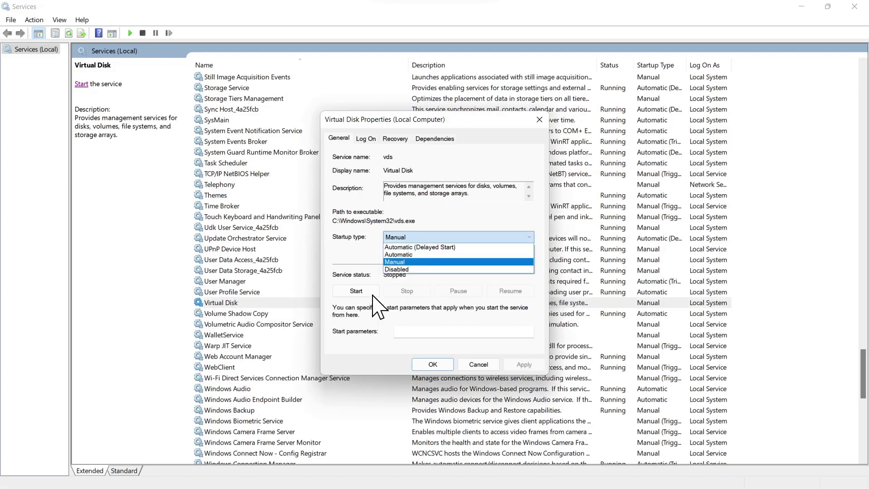
click(404, 255)
click(360, 292)
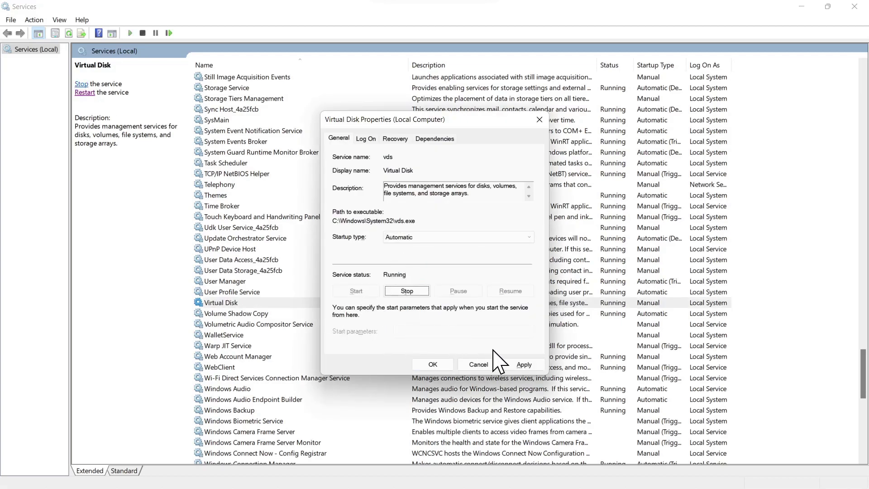
click(524, 366)
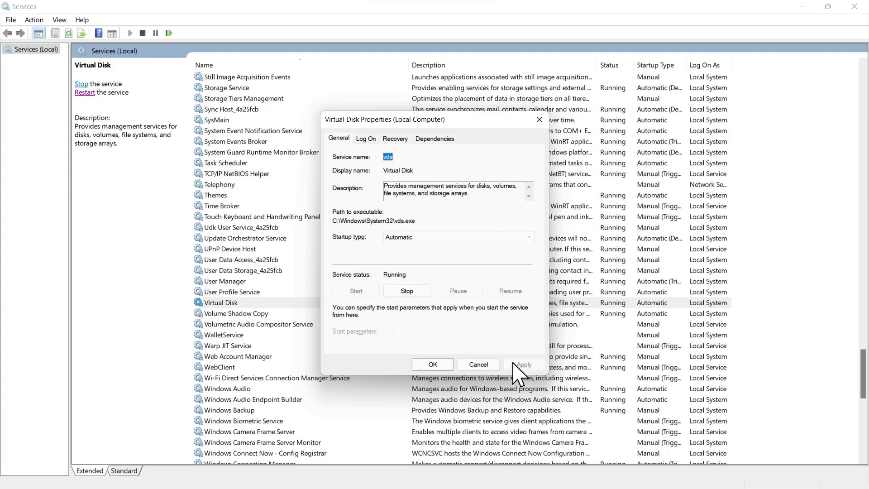
click(442, 365)
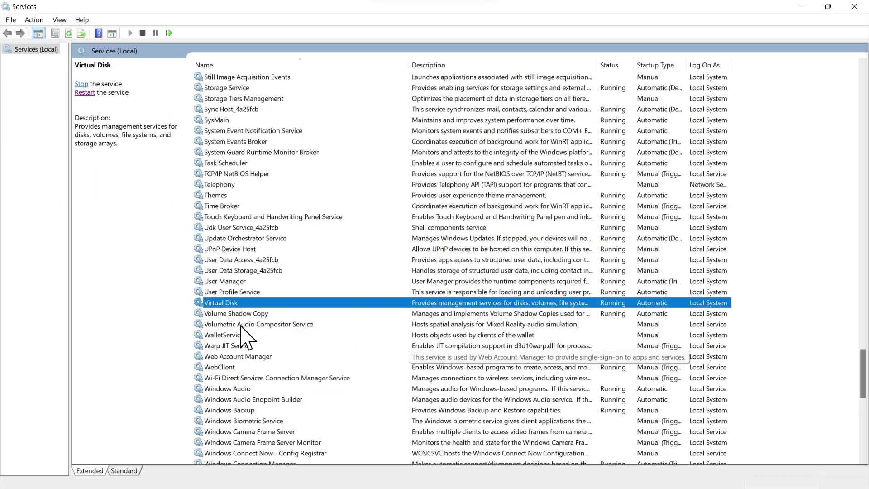
Step: Set Microsoft Software Shadow Copy Provider to Automatic startup and start it
key(Down)
scroll(195, 291, up, 10)
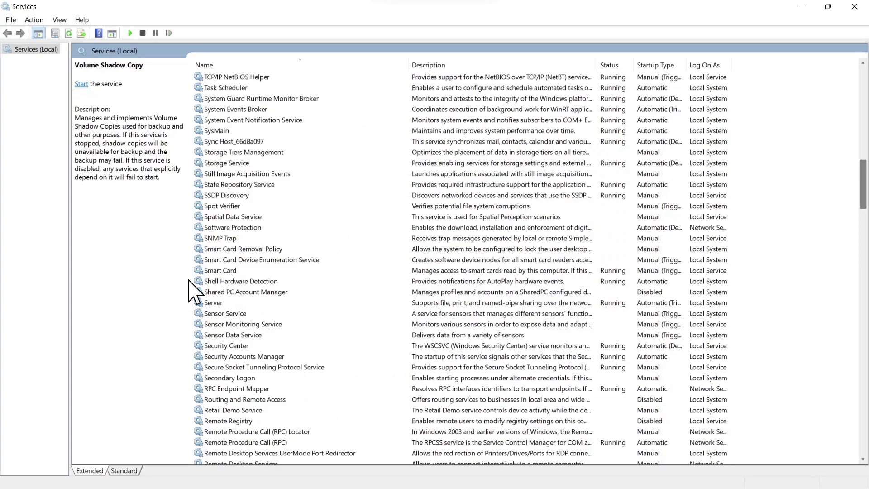
scroll(195, 291, up, 10)
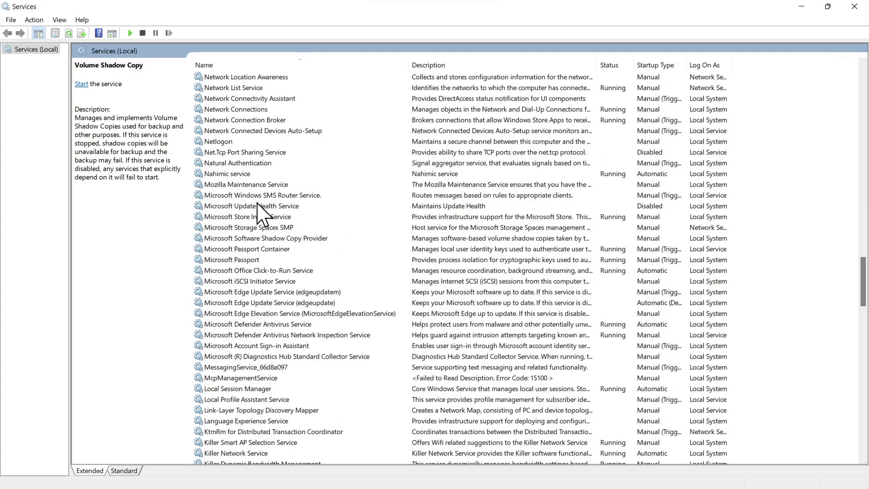
click(286, 239)
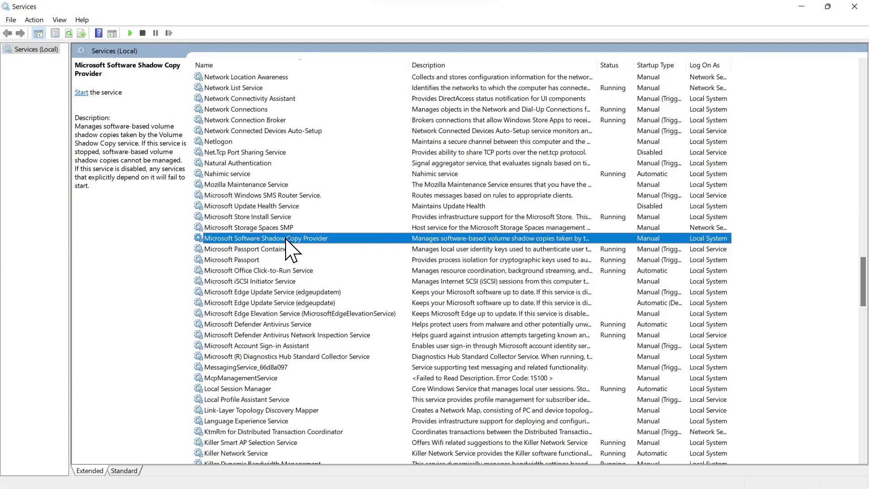
double_click(444, 238)
click(444, 238)
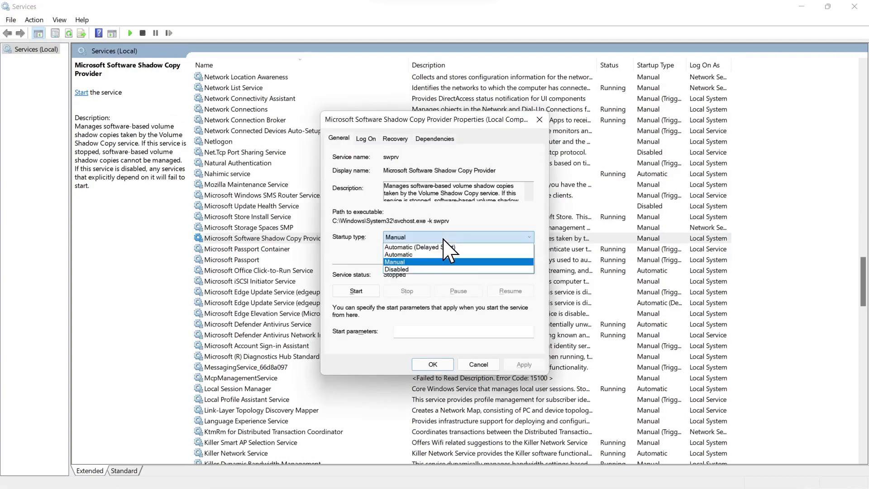
click(412, 255)
click(363, 293)
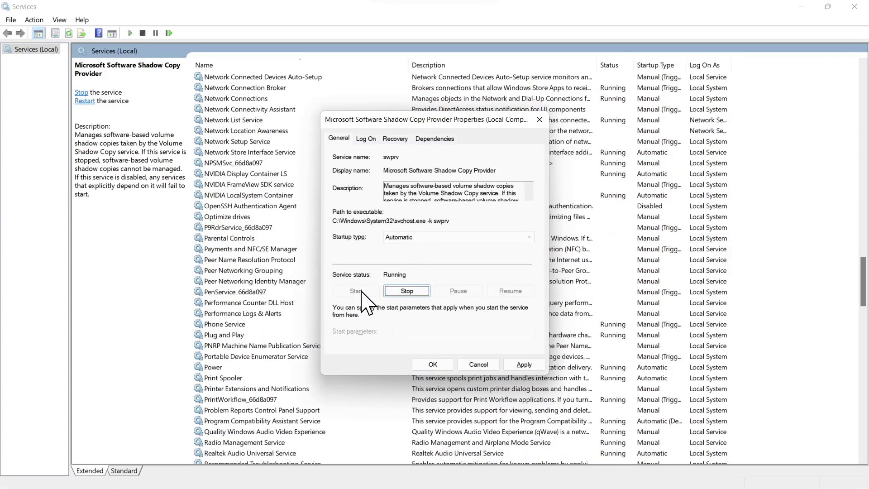
click(523, 364)
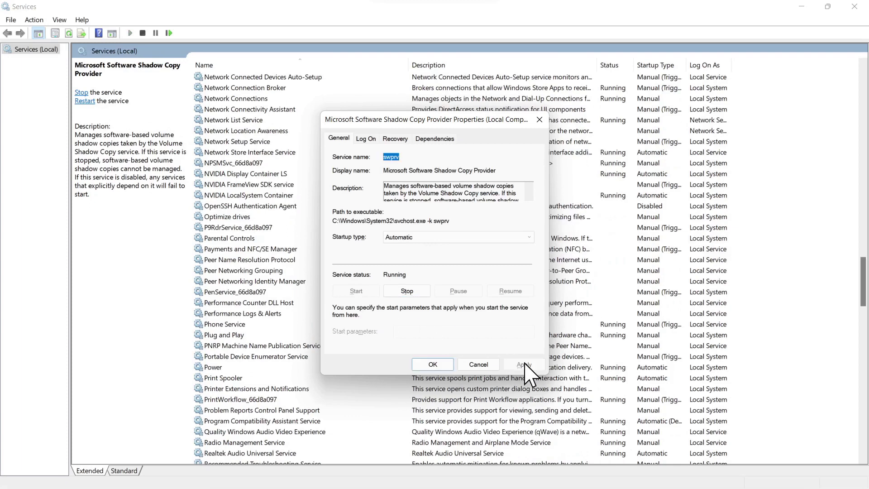
click(432, 365)
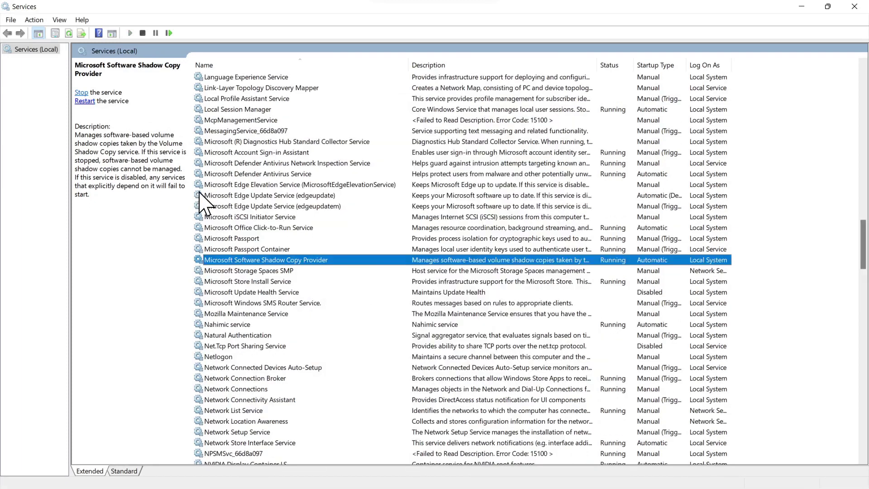
click(84, 100)
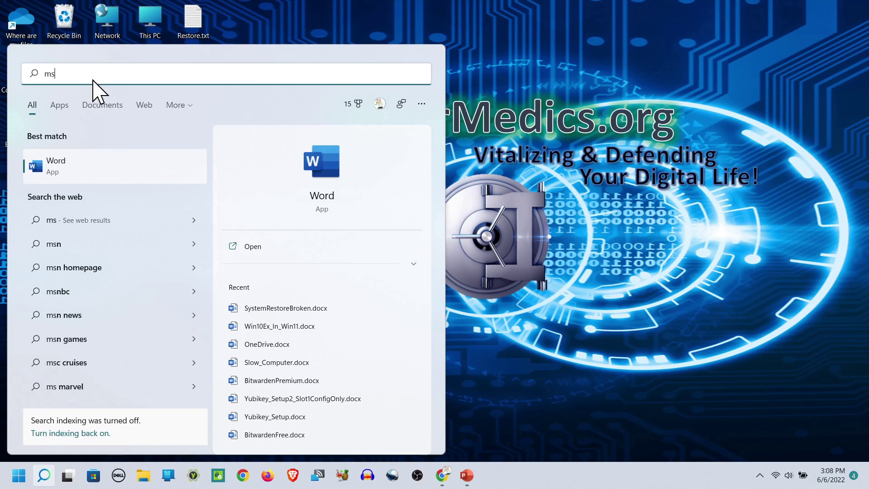
text(confi)
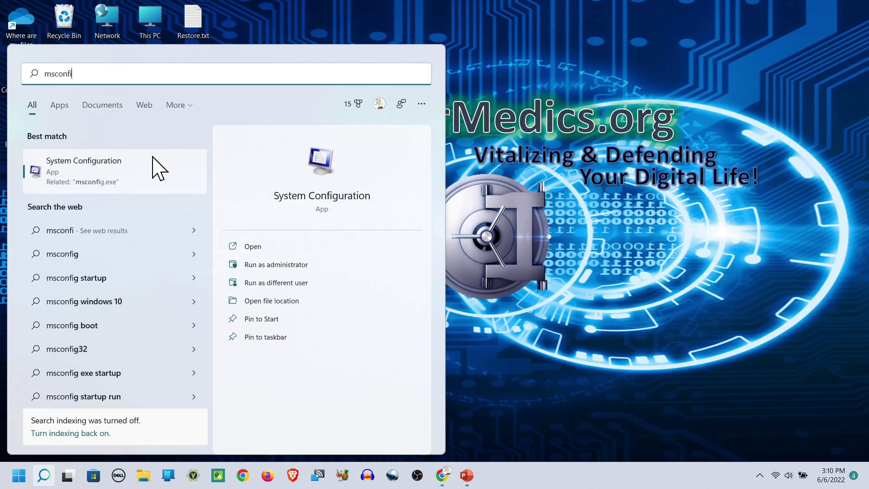
Step: In msconfig use selective startup without startup items, hide Microsoft services, disable all others and save
click(265, 266)
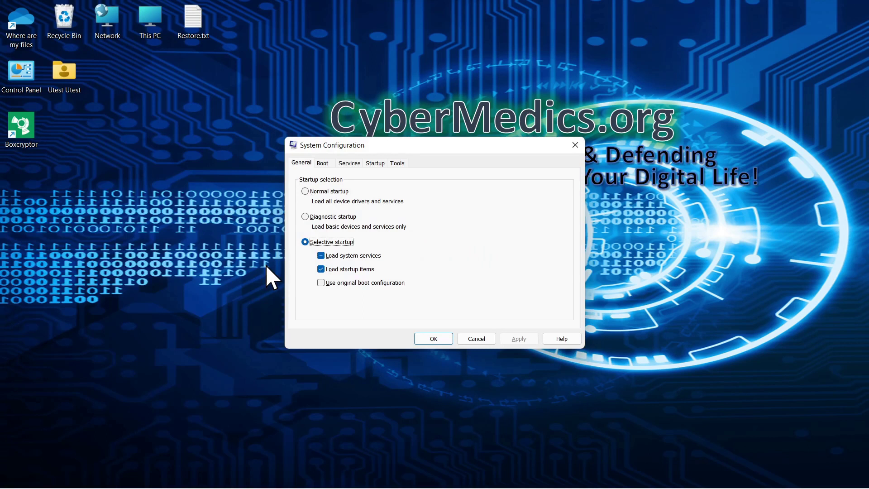
click(321, 270)
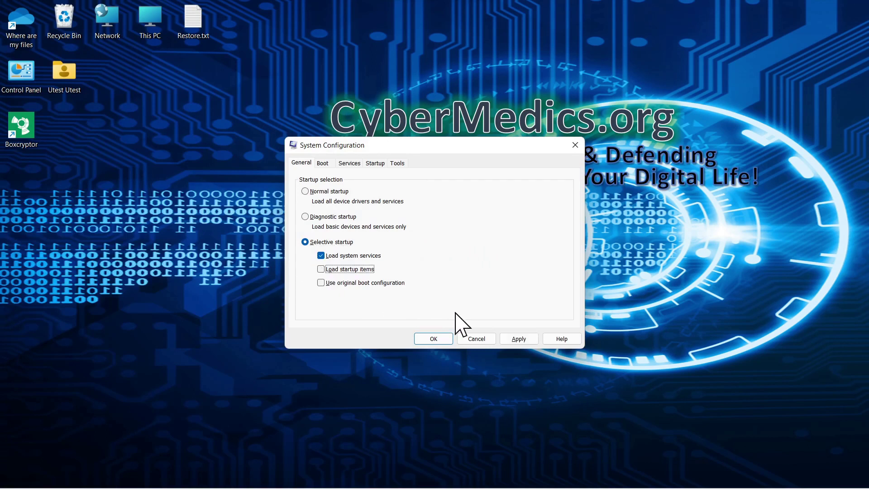
click(348, 162)
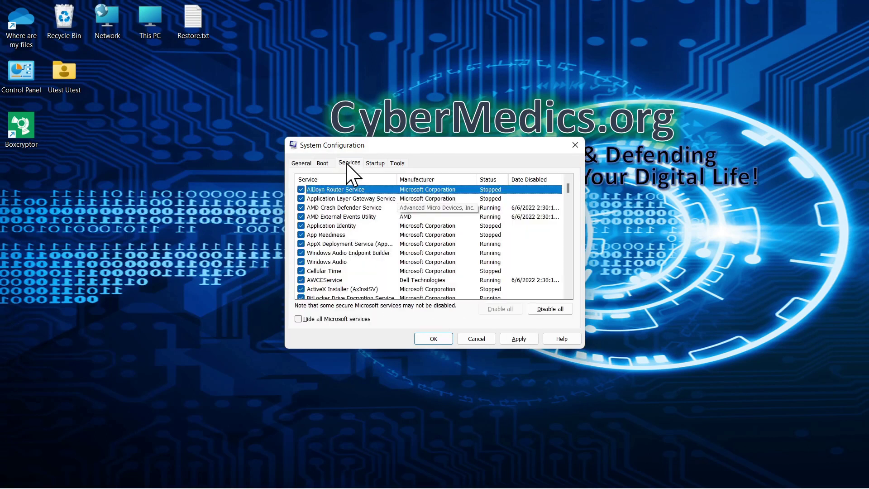
click(299, 319)
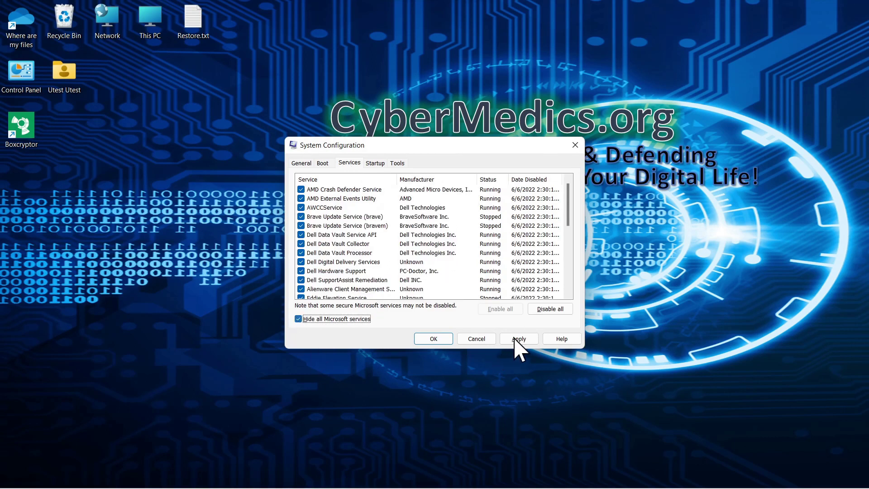
key(alt+d)
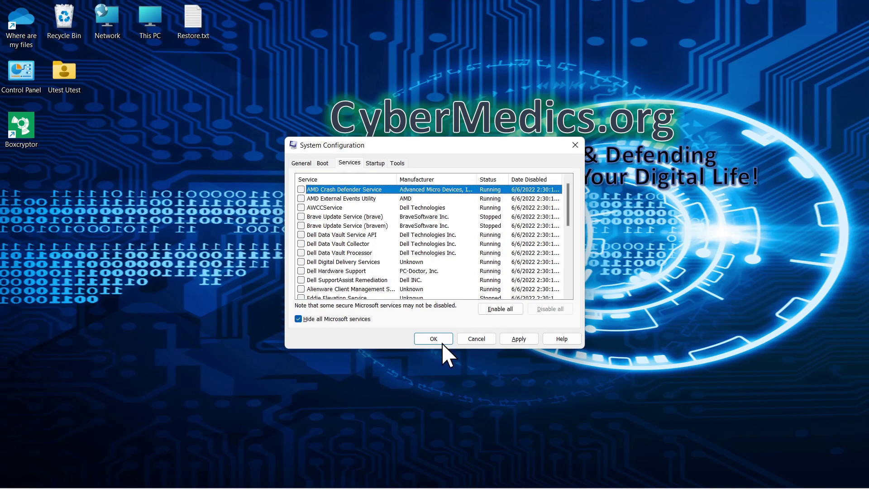
click(437, 341)
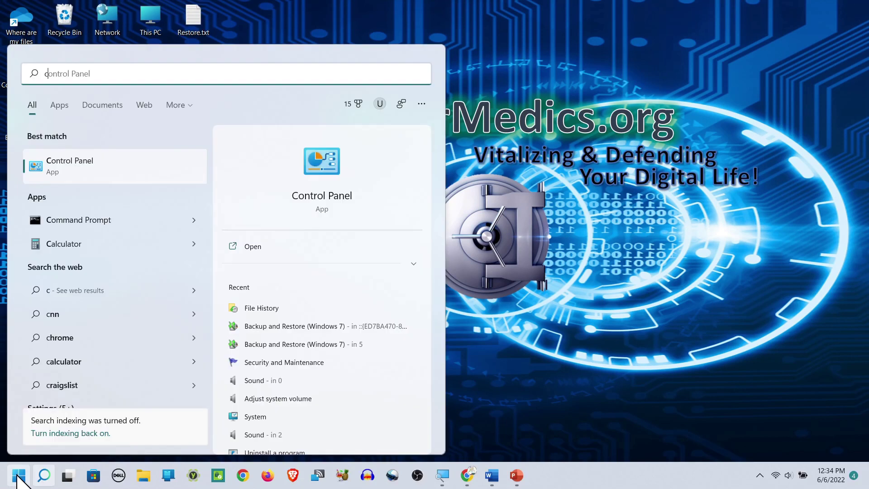
text(cmd)
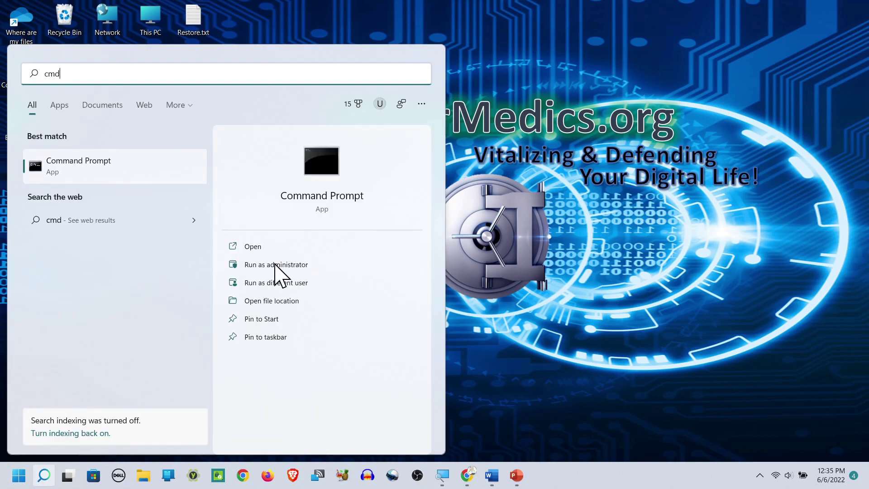
Step: Run sfc /scannow in an elevated Command Prompt, finding no integrity violations
click(275, 265)
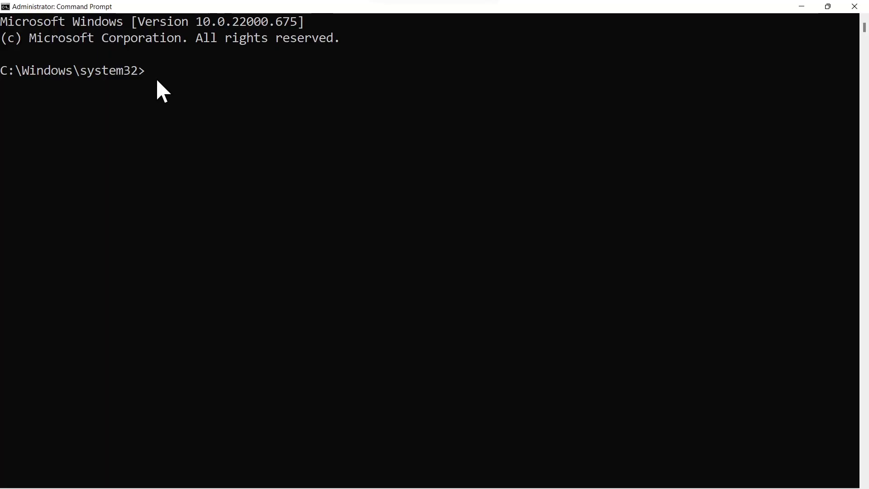
text(sfc /scannow)
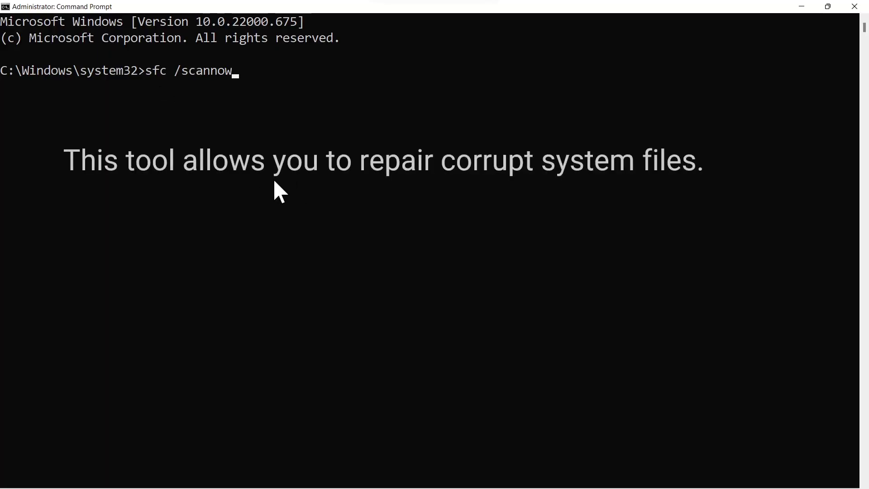
key(Return)
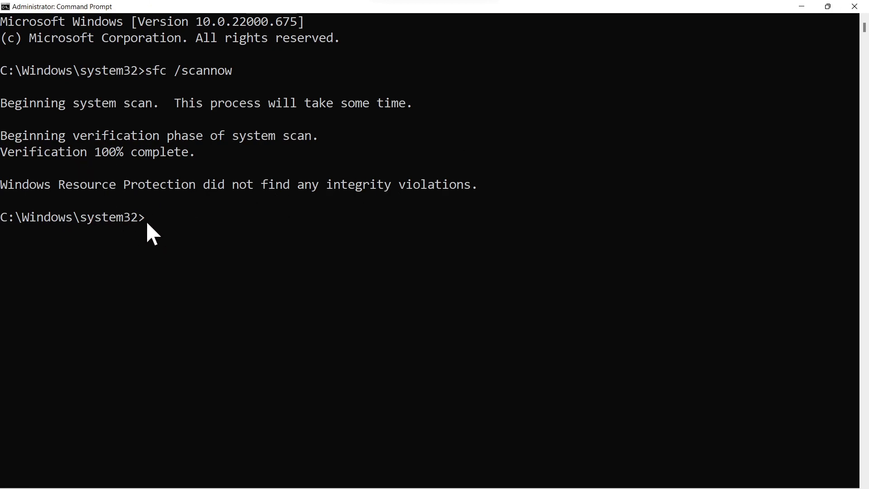
text(cls)
Step: Run chkdsk /f /r and answer Y to schedule the disk check at next restart
key(Return)
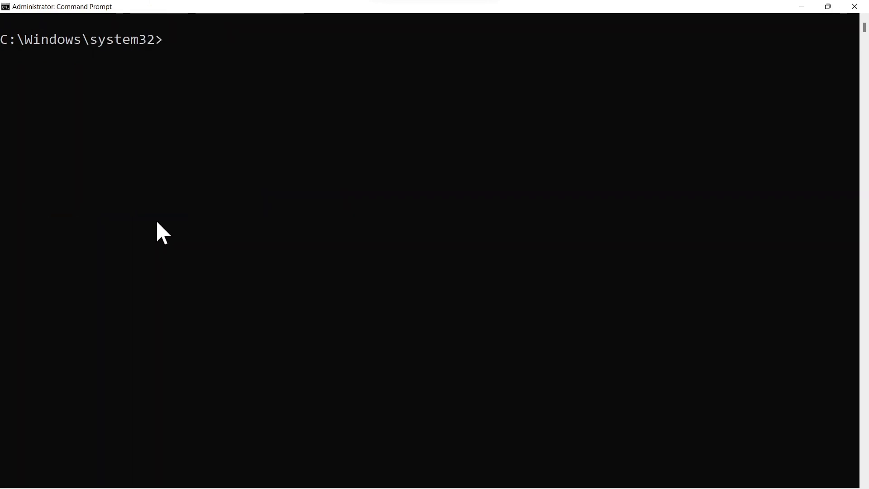
text(chkdsk /f /r)
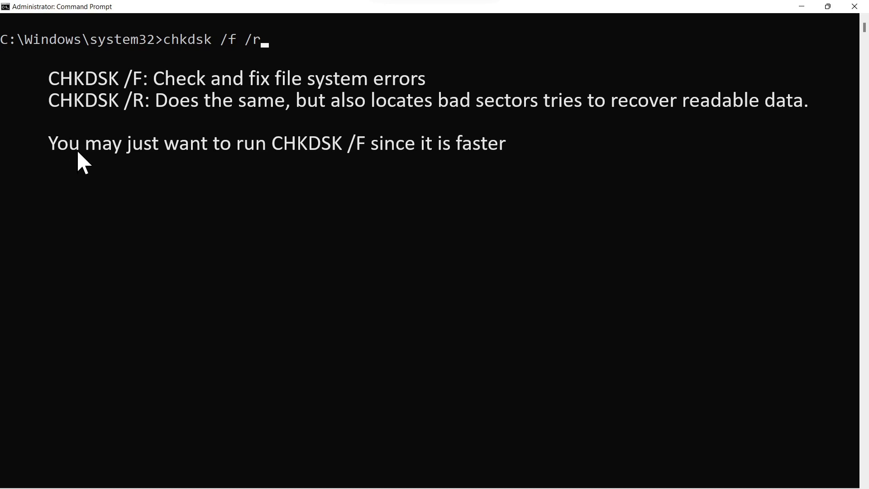
key(Return)
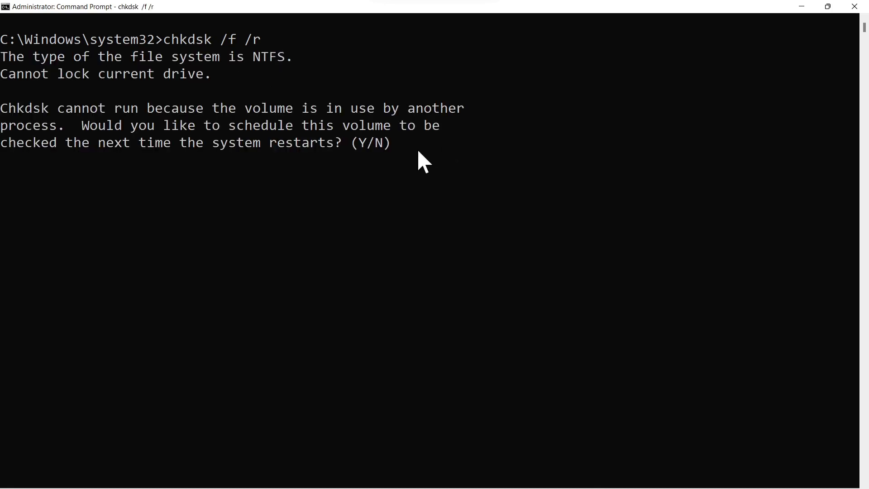
text(y)
key(Return)
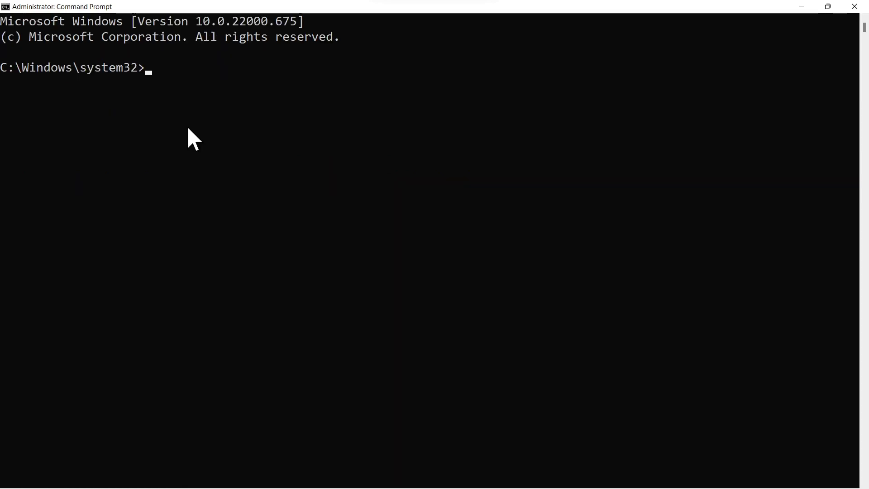
text(Dism /Online /Cleanup-Image /ScanHealth)
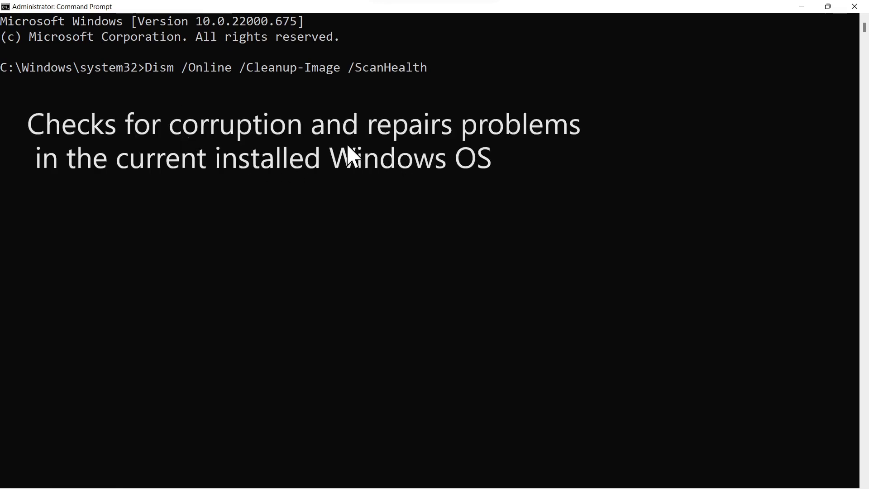
Step: Run Dism /Online /Cleanup-Image /ScanHealth, detecting no component store corruption
key(Return)
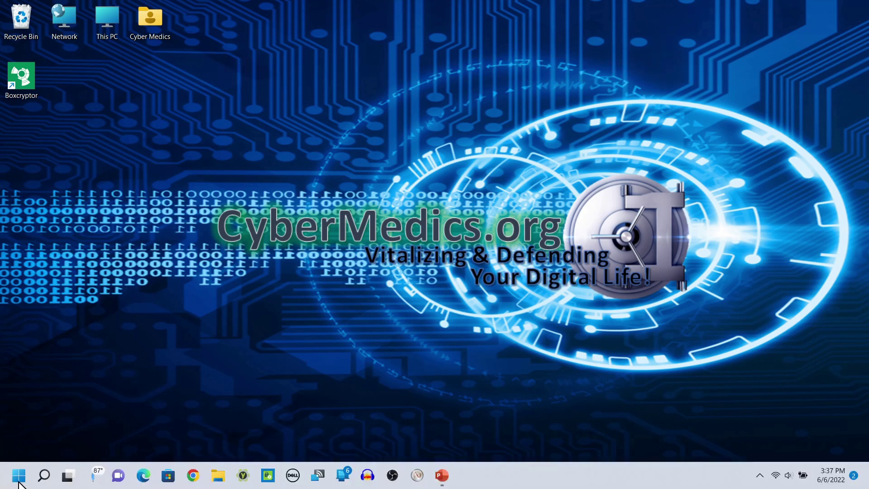
Step: Run the System Restore wizard with the recommended restore point and confirm to begin the restore
click(43, 475)
text(system rest)
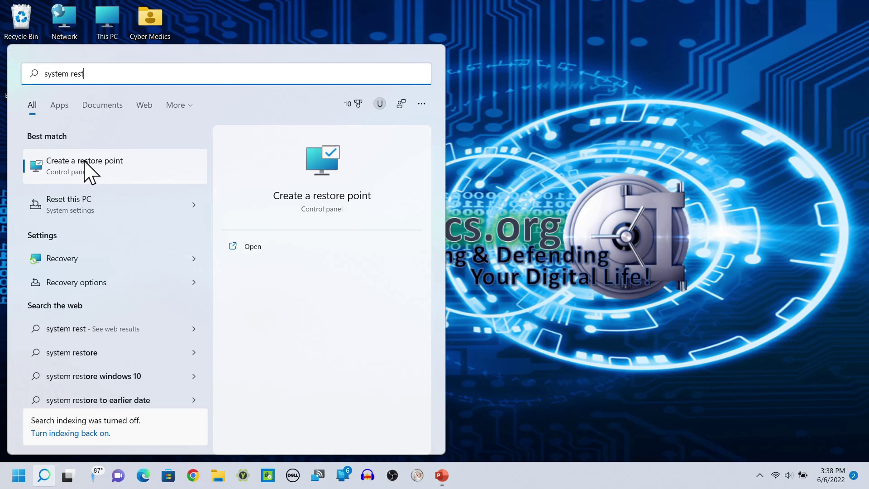
click(92, 168)
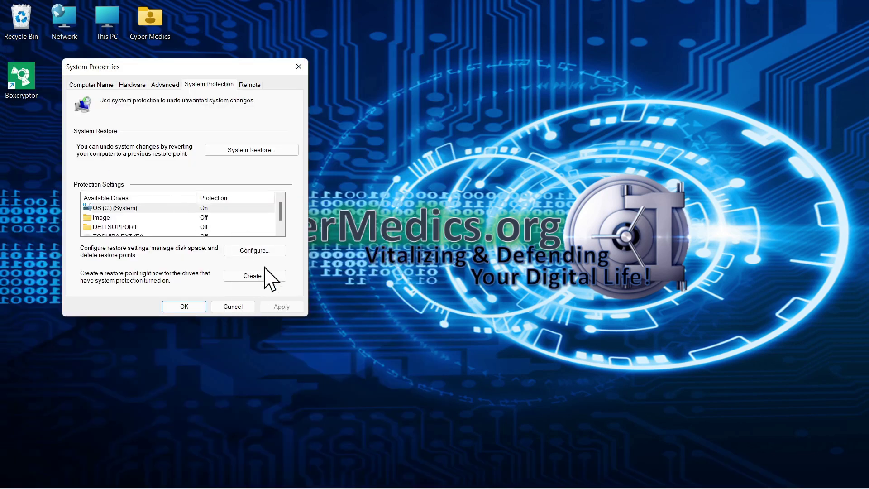
click(254, 151)
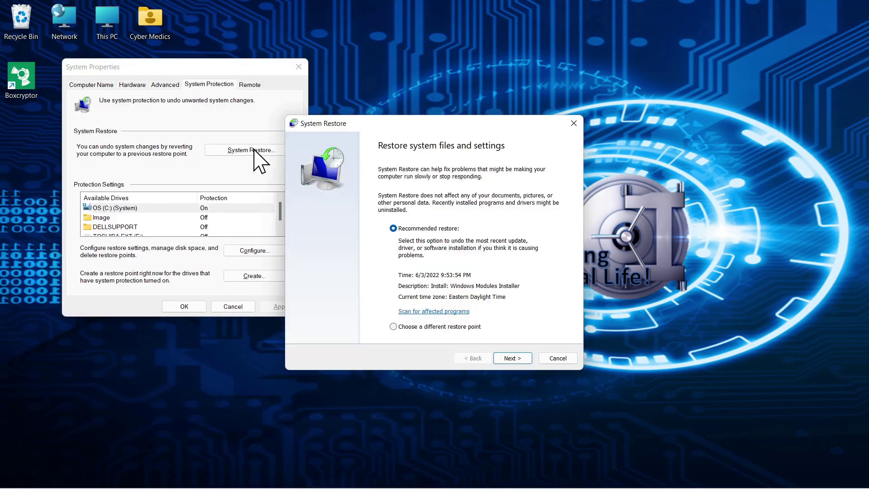
click(510, 360)
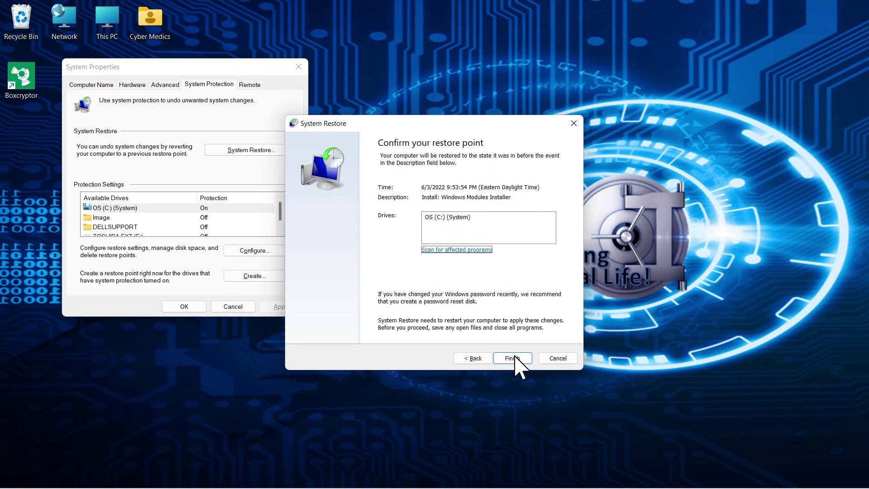
click(516, 358)
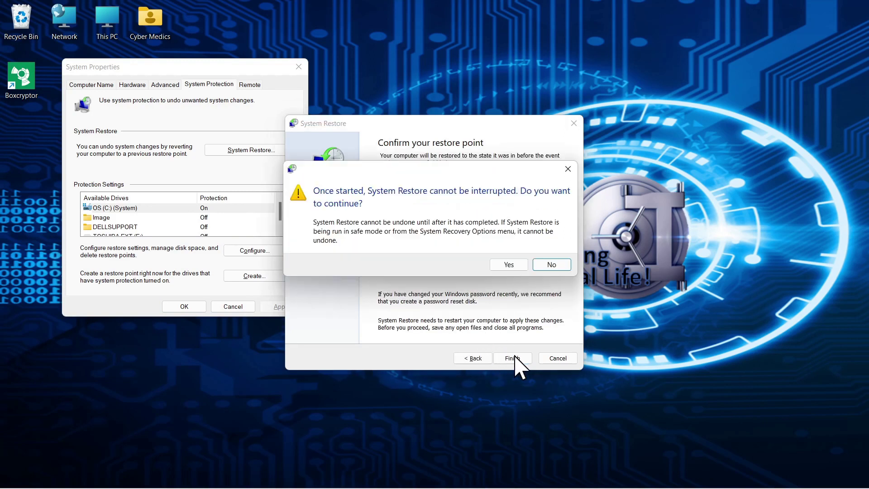
click(508, 265)
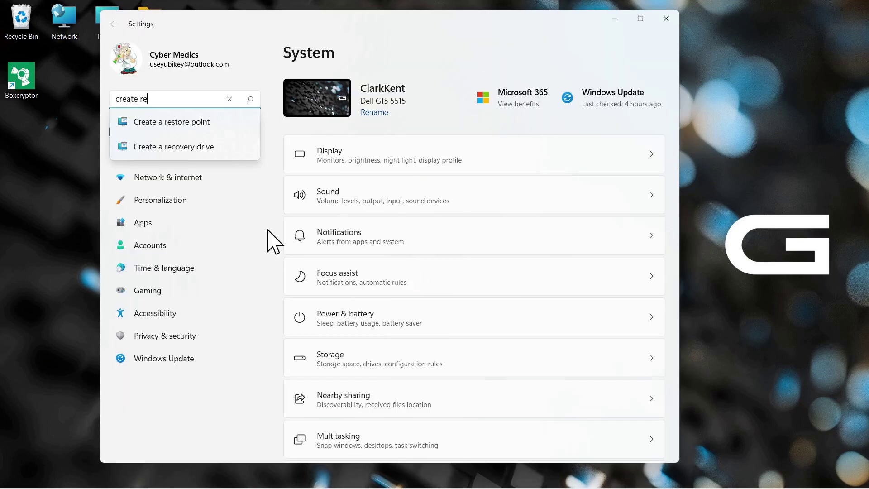
Step: Create a restore point described as '05Jun2022 Before Registery Change'
click(175, 121)
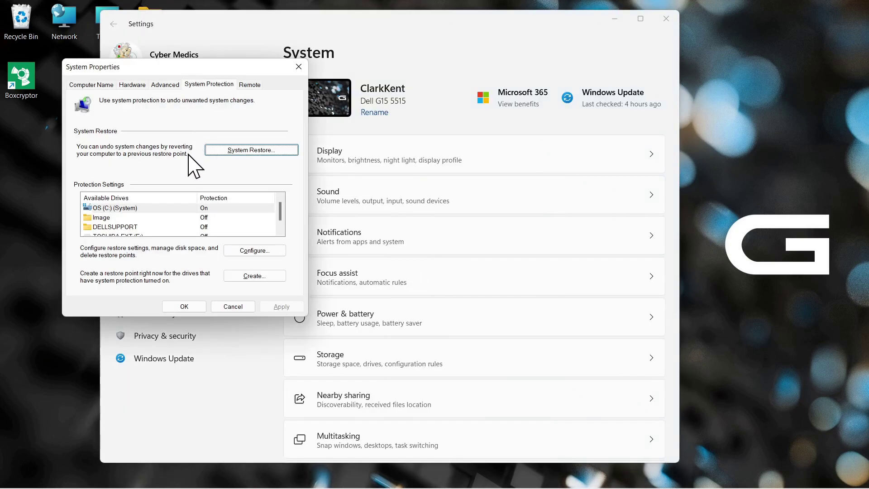
click(251, 276)
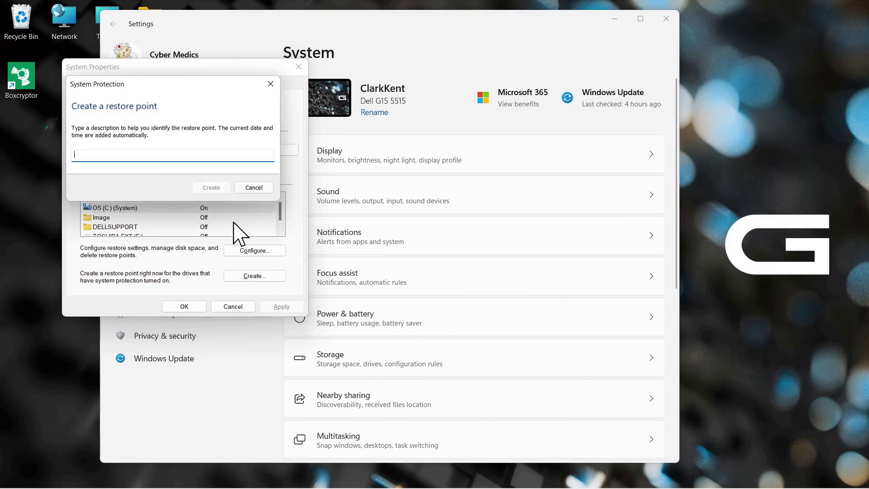
text(05Jun2022 Before Registery Change)
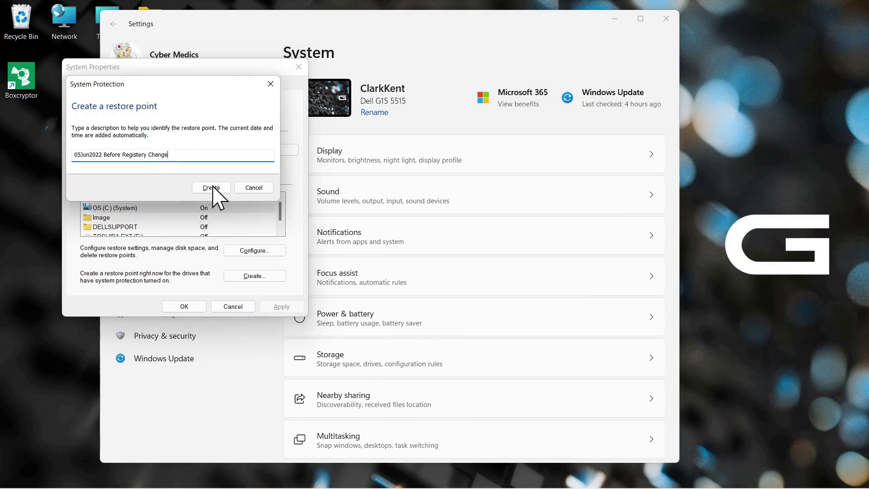
click(213, 188)
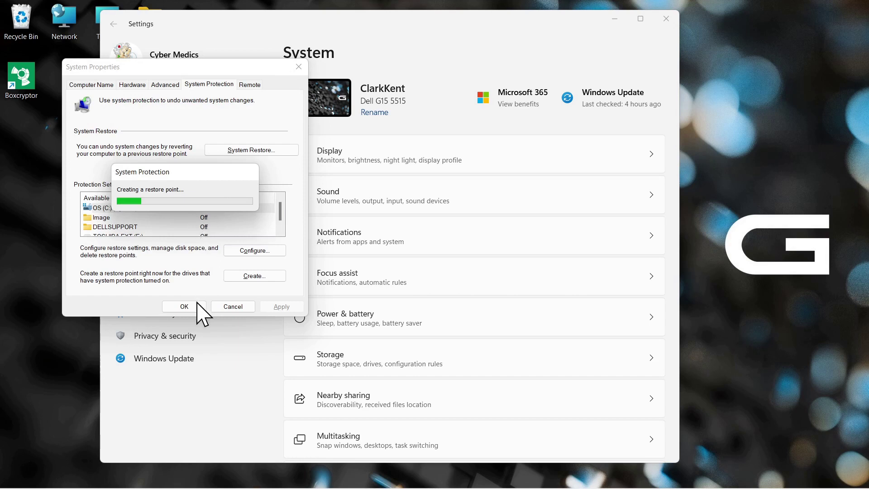